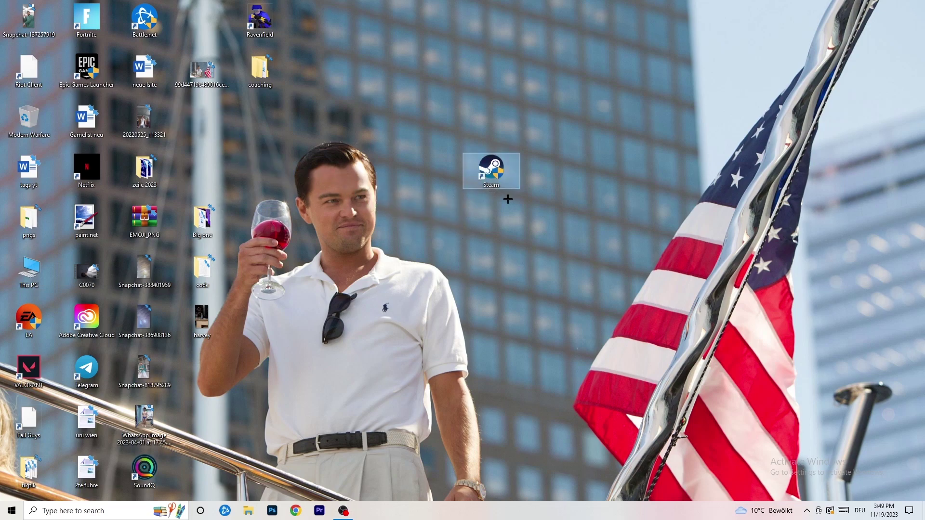
Open the Steam shortcut's compatibility properties, review the compatibility mode choices and the run-as-administrator setting, and confirm the dialog
right_click(496, 169)
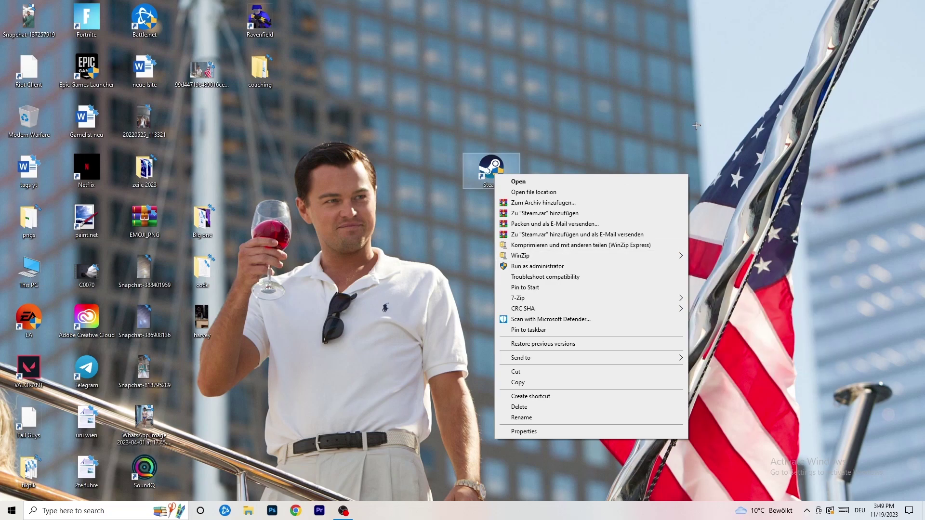
left_click(535, 432)
left_click_drag(582, 178, 413, 138)
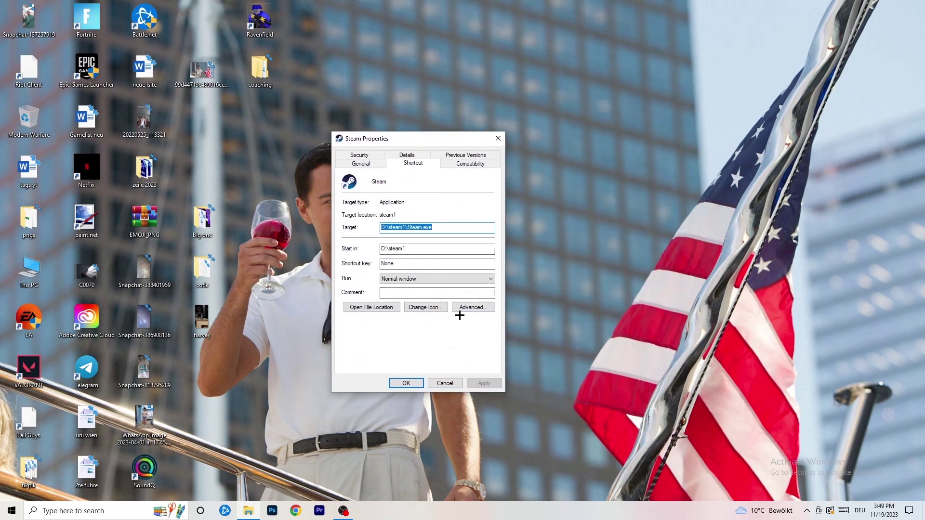
left_click(474, 164)
left_click_drag(424, 143, 532, 102)
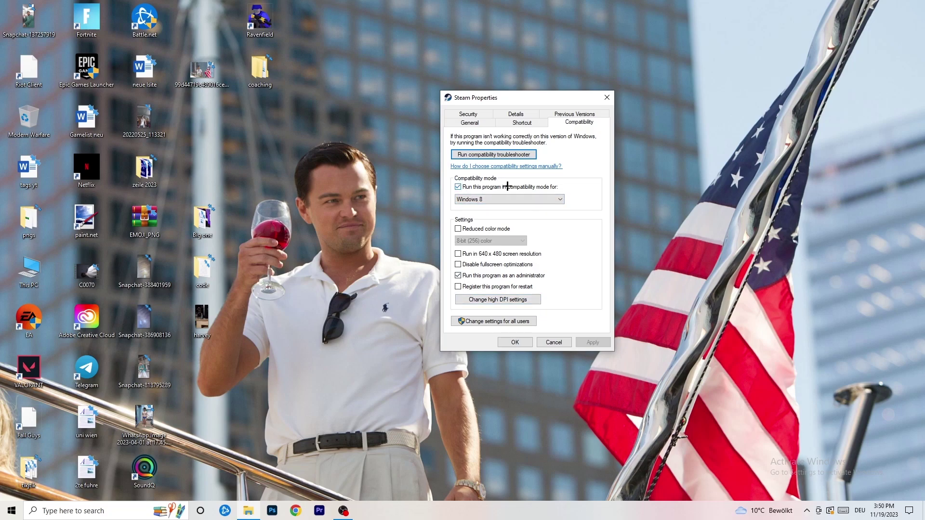
left_click(514, 200)
left_click(567, 271)
left_click(521, 343)
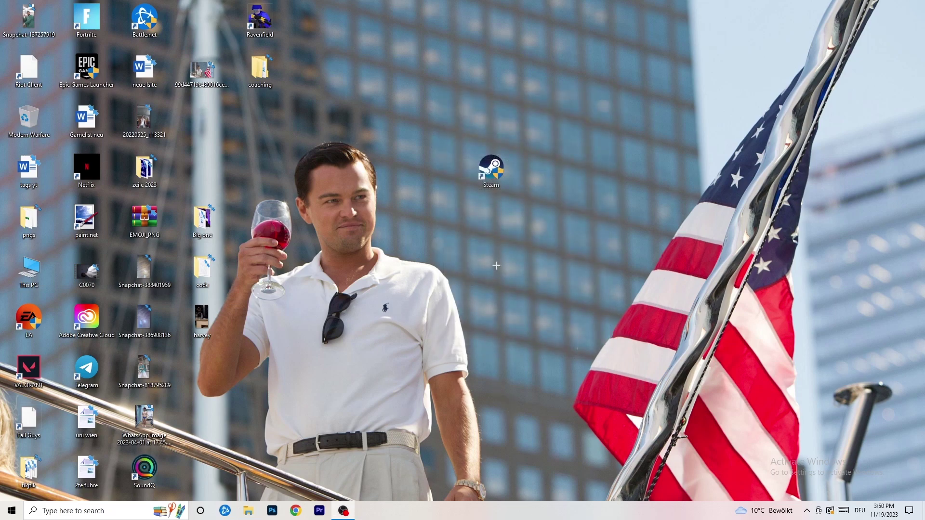
Move the Steam shortcut left to an empty spot on the desktop, and check its compatibility properties again
left_click_drag(483, 174, 437, 172)
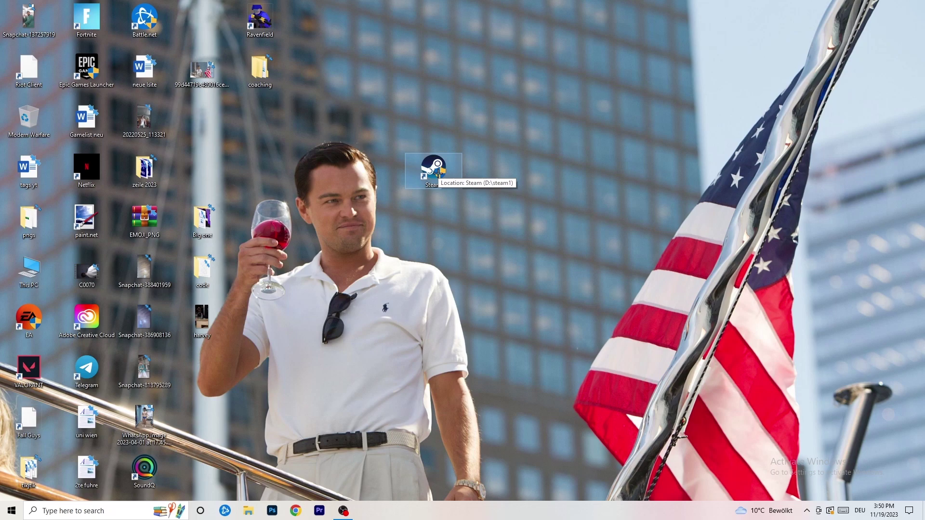
left_click_drag(438, 174, 323, 174)
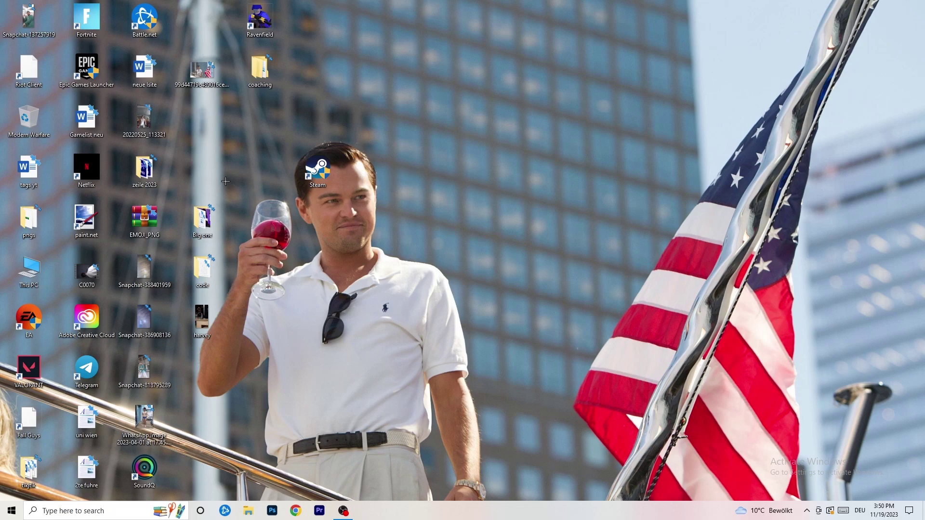
right_click(318, 179)
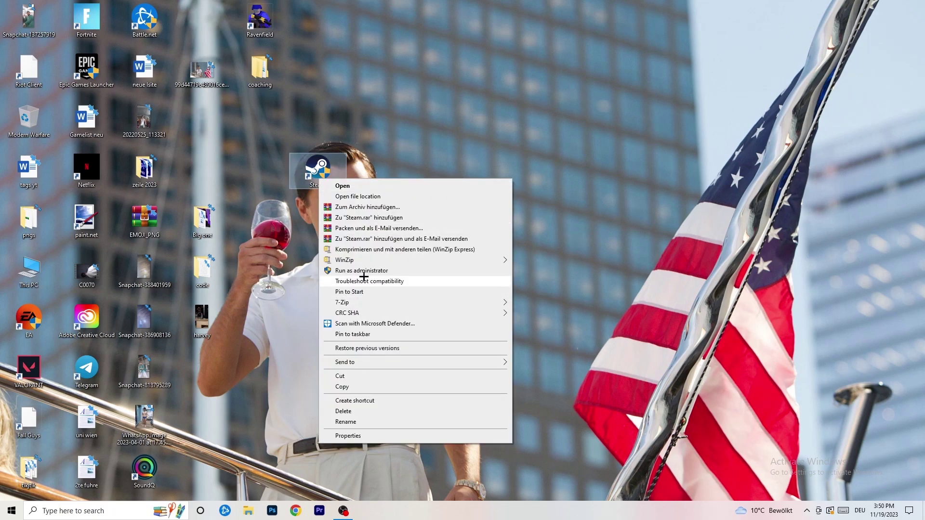
left_click(348, 436)
left_click(451, 211)
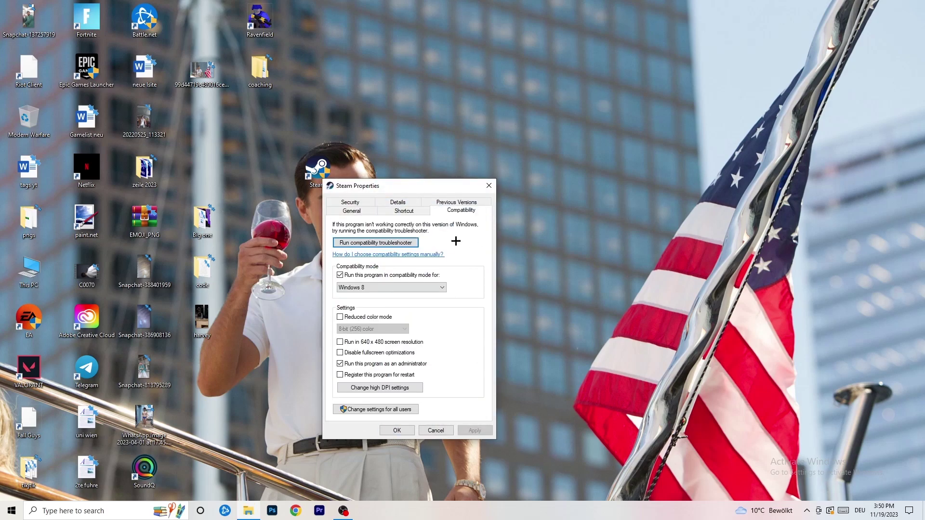
left_click(489, 185)
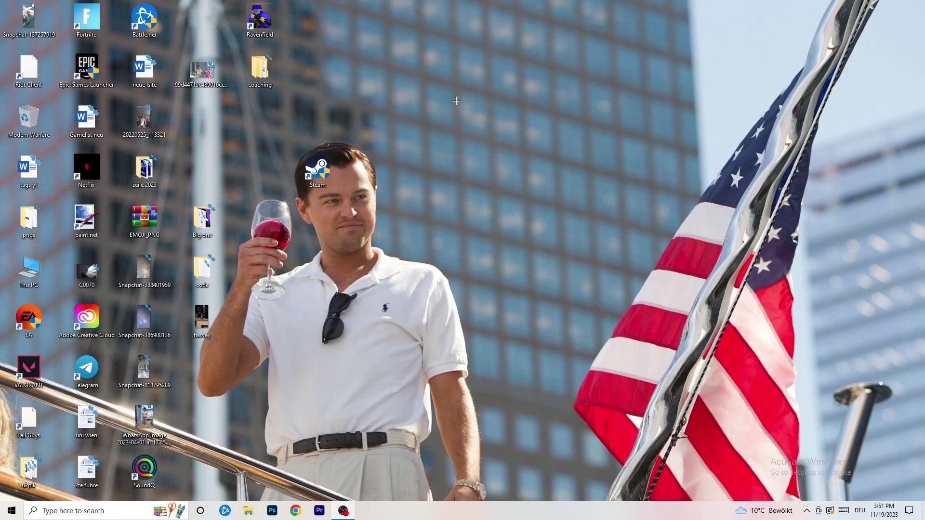
Open Task Manager and maximize its window
left_click_drag(479, 516, 471, 484)
right_click(470, 513)
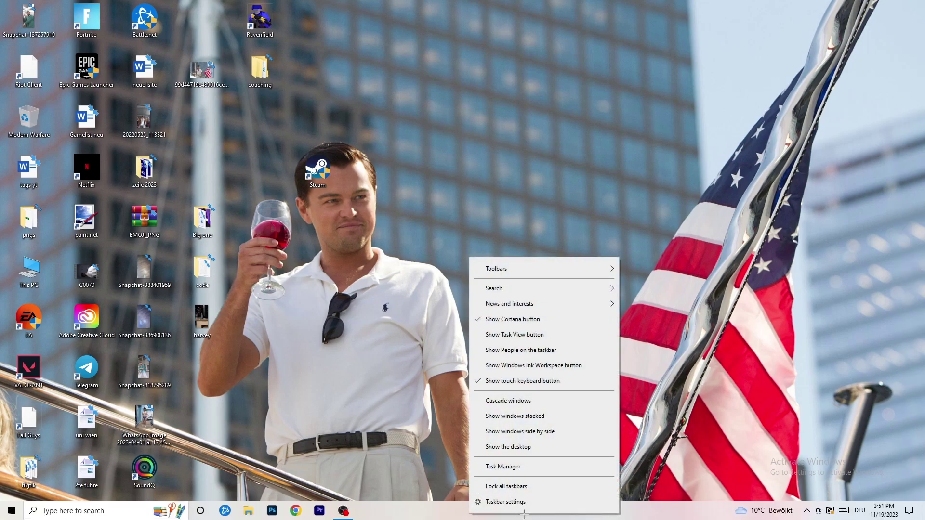
left_click(516, 467)
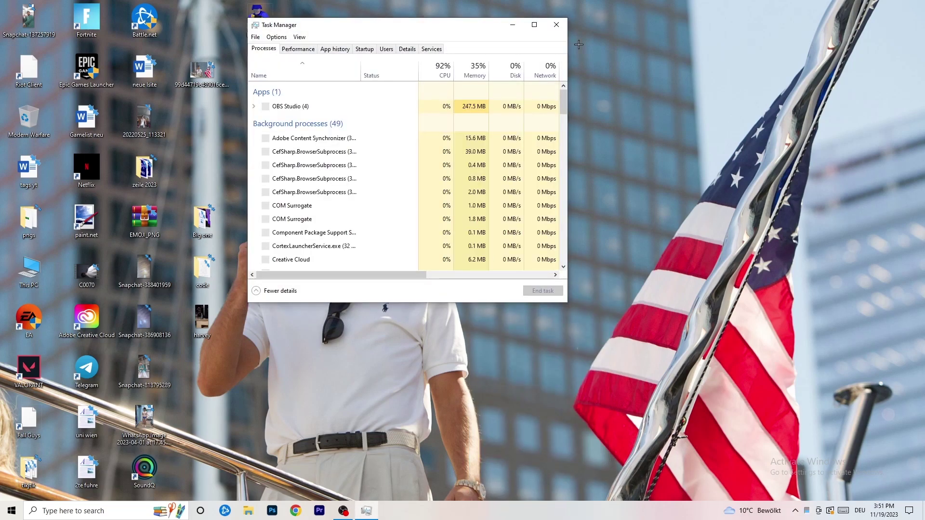
left_click(536, 22)
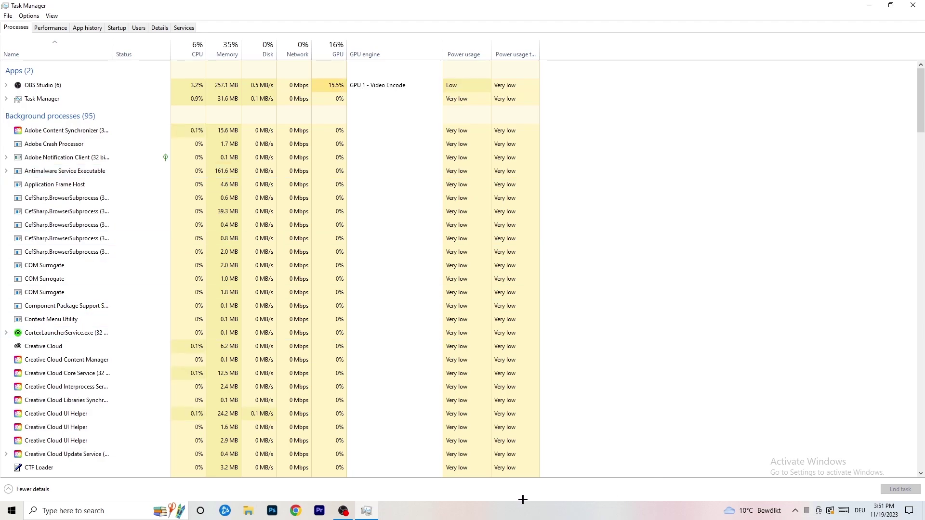
View the available priority levels for a Creative Cloud UI Helper process in Task Manager's detailed process list
left_click(153, 28)
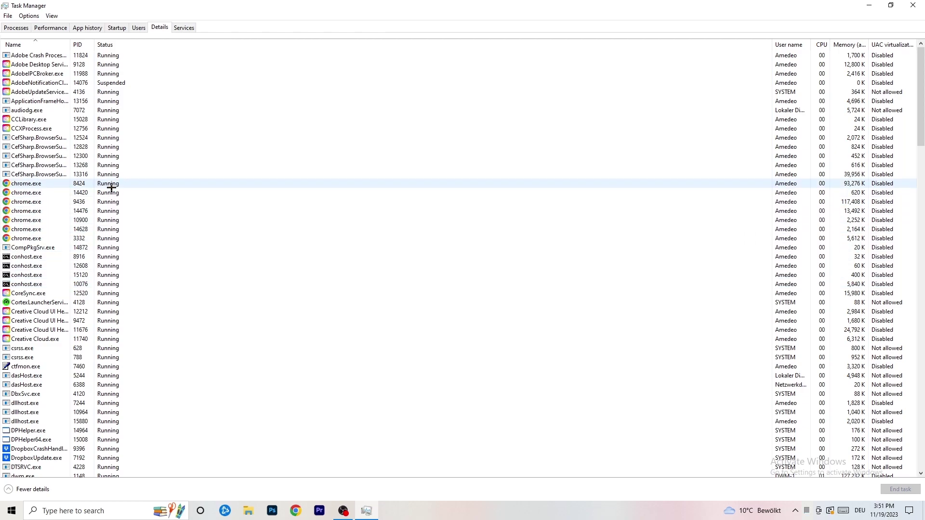
scroll(260, 268, "down", 3)
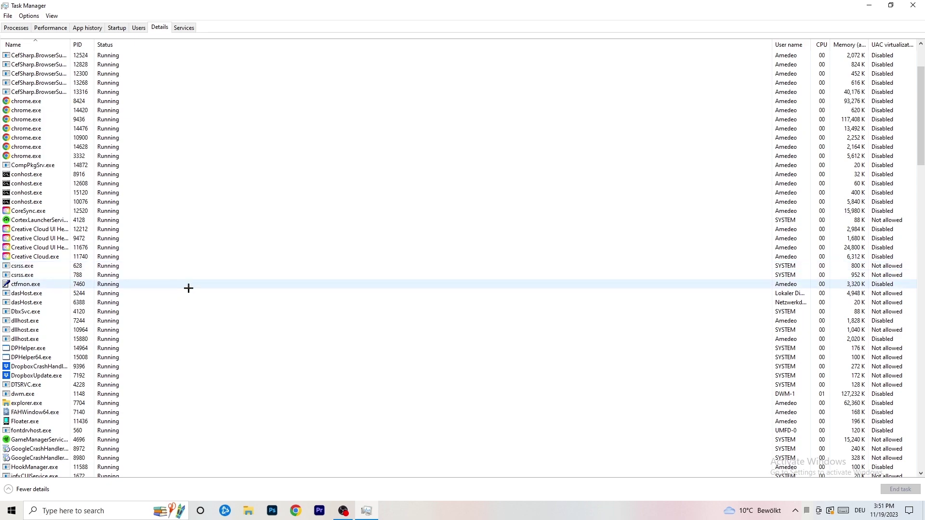
right_click(38, 247)
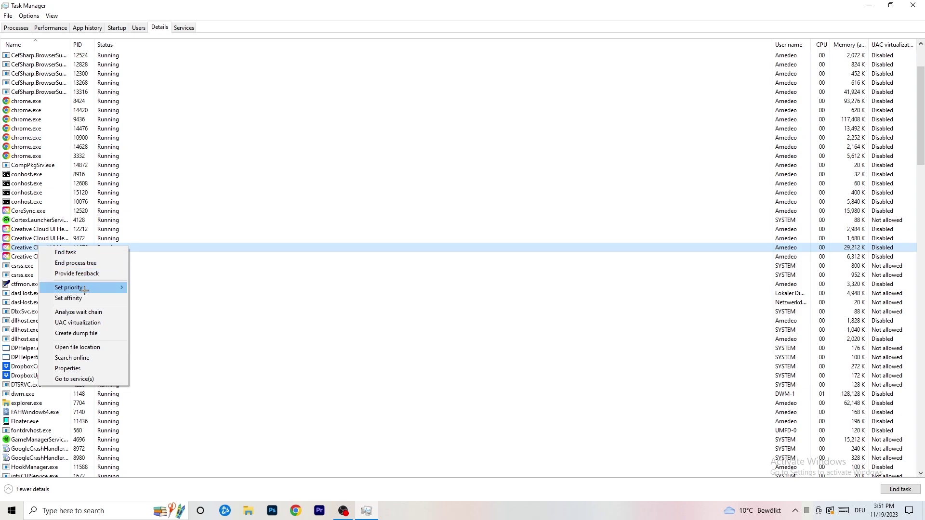
mouse_move(84, 290)
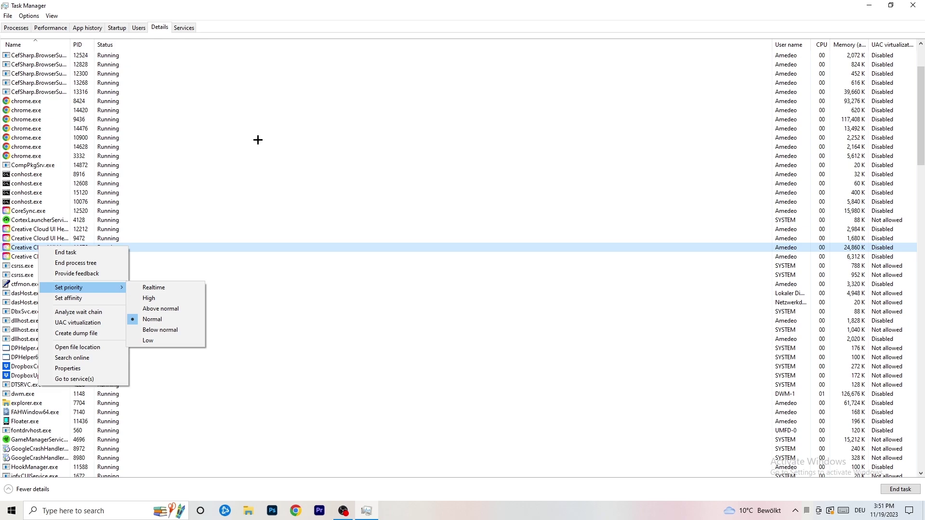
Review the programs that launch at startup and the disable option for File Association Helper, leaving it enabled
left_click(118, 27)
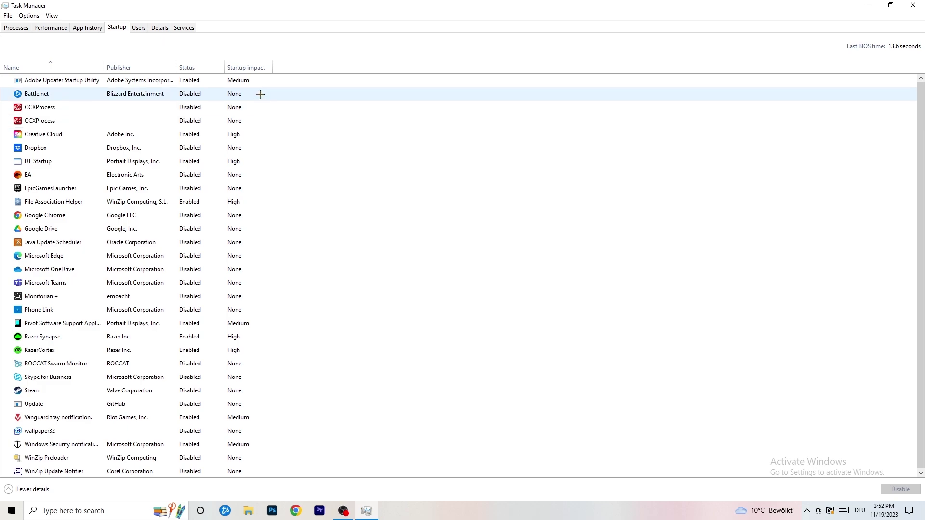
scroll(269, 424, "down", 1)
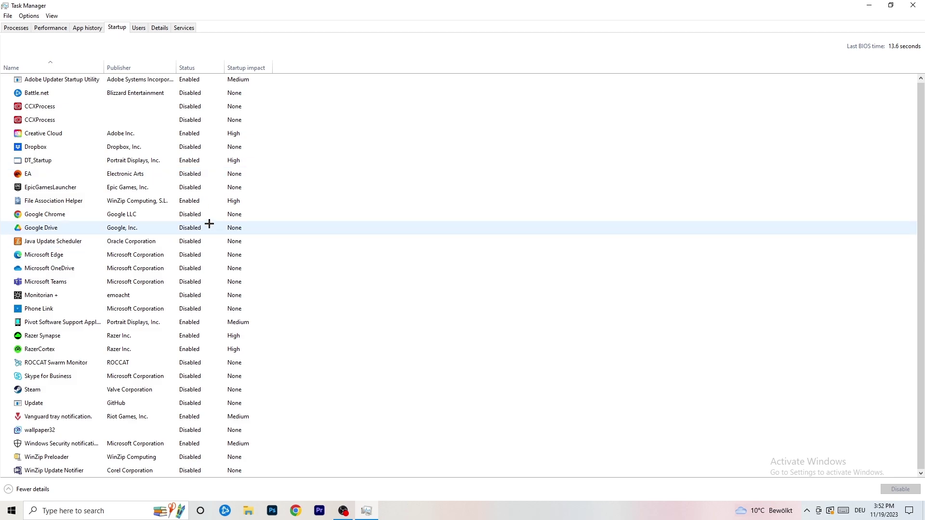
right_click(195, 202)
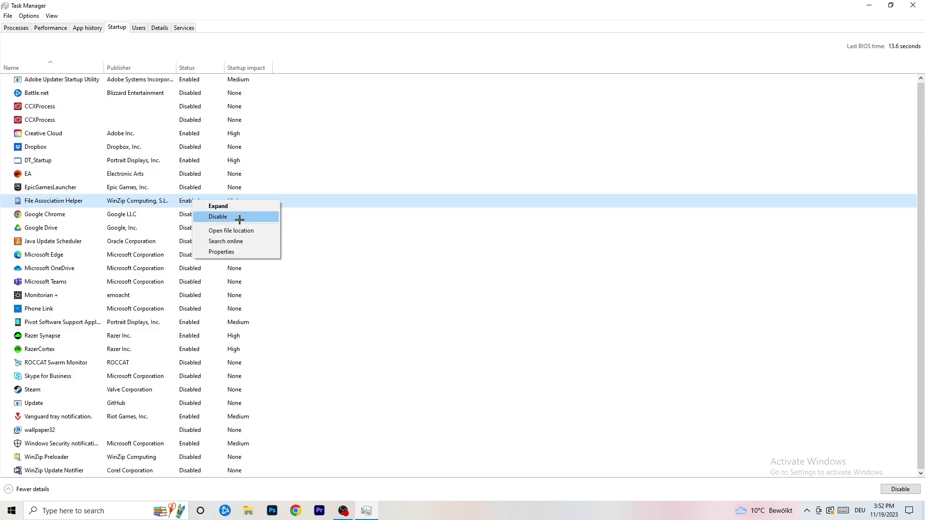
left_click(377, 70)
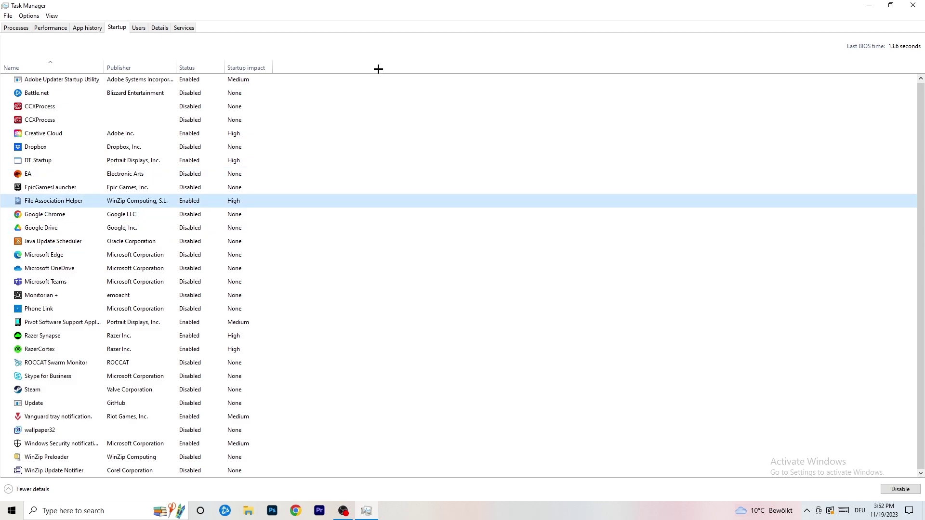
Sort the running processes by GPU usage in both directions and examine the list
left_click(23, 28)
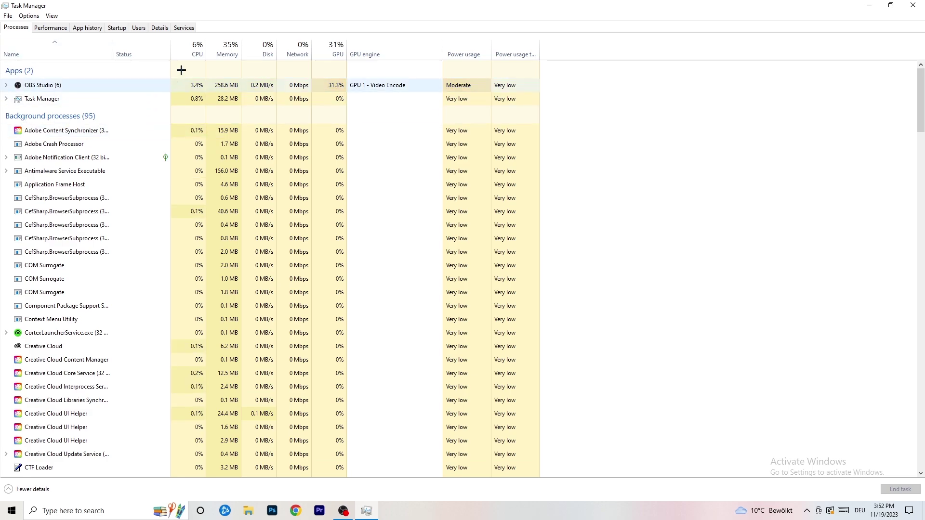
left_click(330, 47)
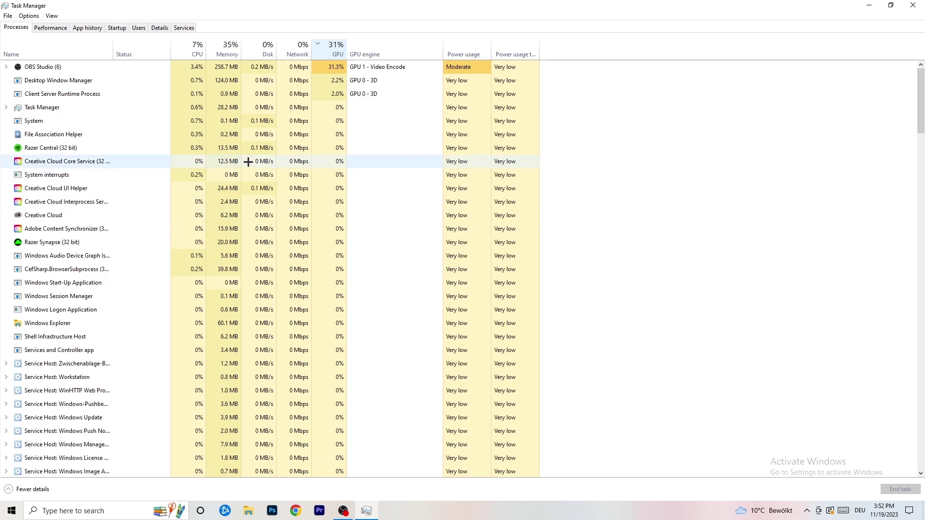
left_click(333, 53)
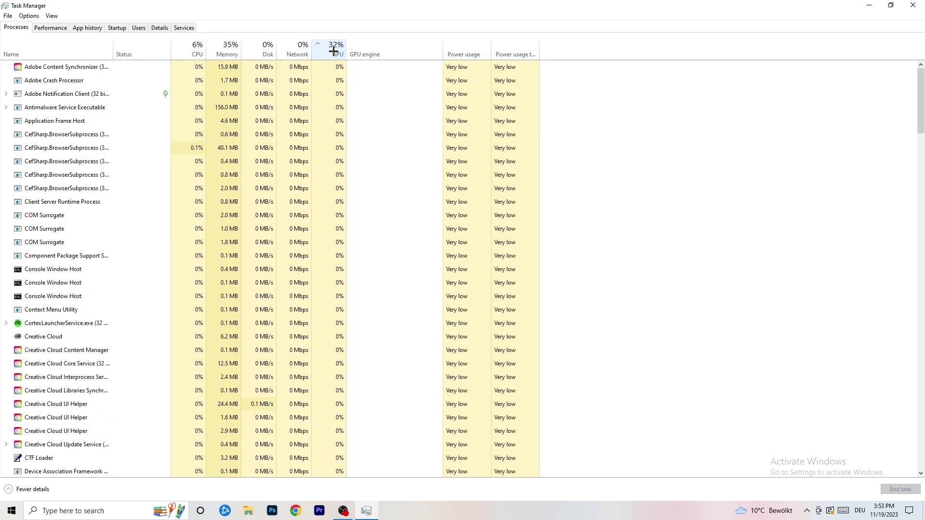
scroll(337, 151, "down", 14)
scroll(341, 153, "up", 12)
scroll(341, 153, "up", 2)
scroll(343, 145, "down", 20)
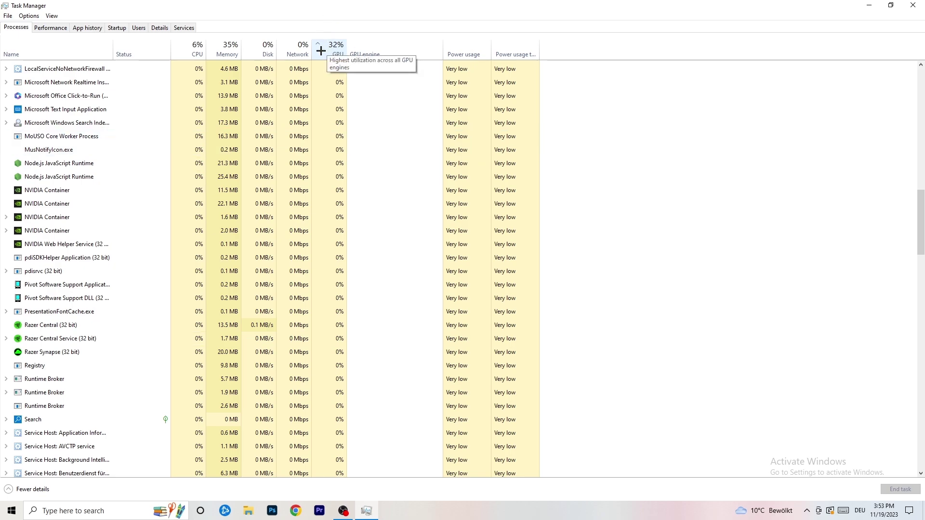
View the end-task option for the Microsoft Windows Search Indexer process, sort processes by CPU usage, and close Task Manager
right_click(314, 119)
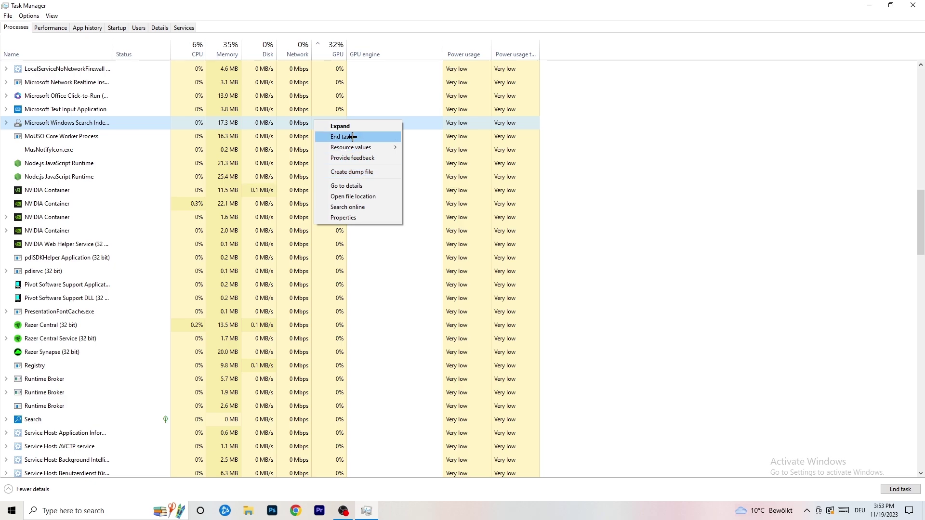
left_click(195, 50)
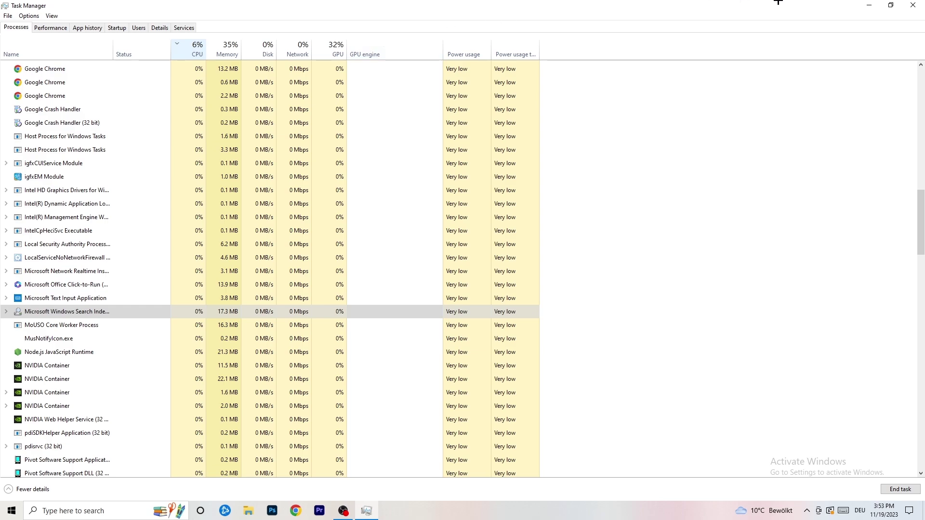
left_click(913, 5)
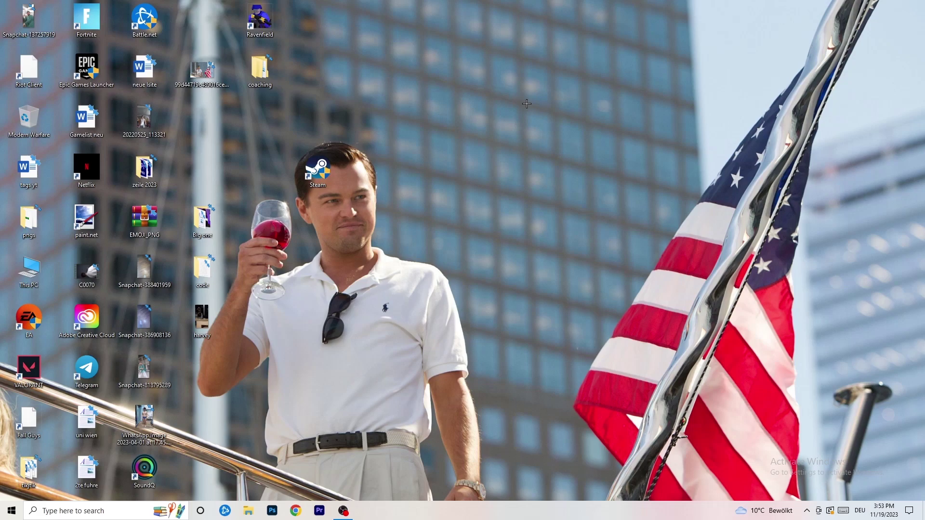
Open the gaming section of Windows Settings and review the Xbox Game Bar, Captures and Game Mode options
left_click(12, 511)
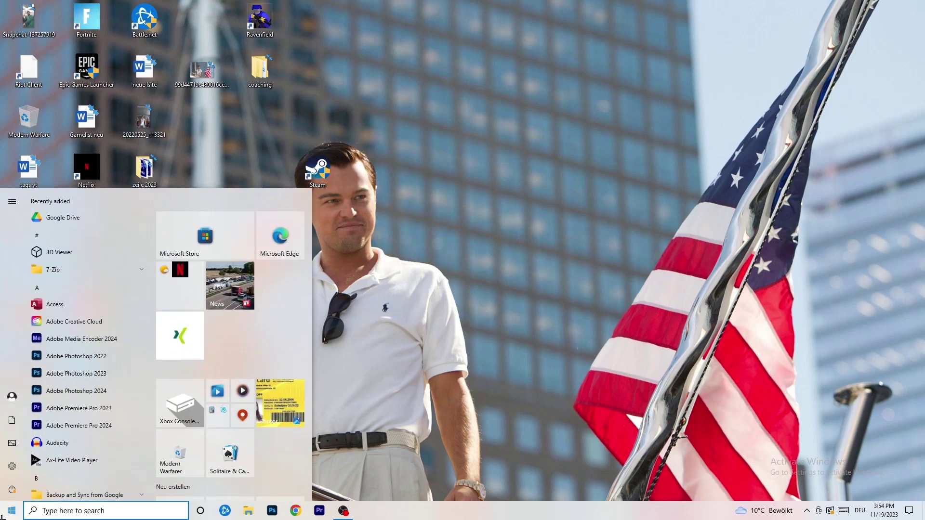
left_click(12, 466)
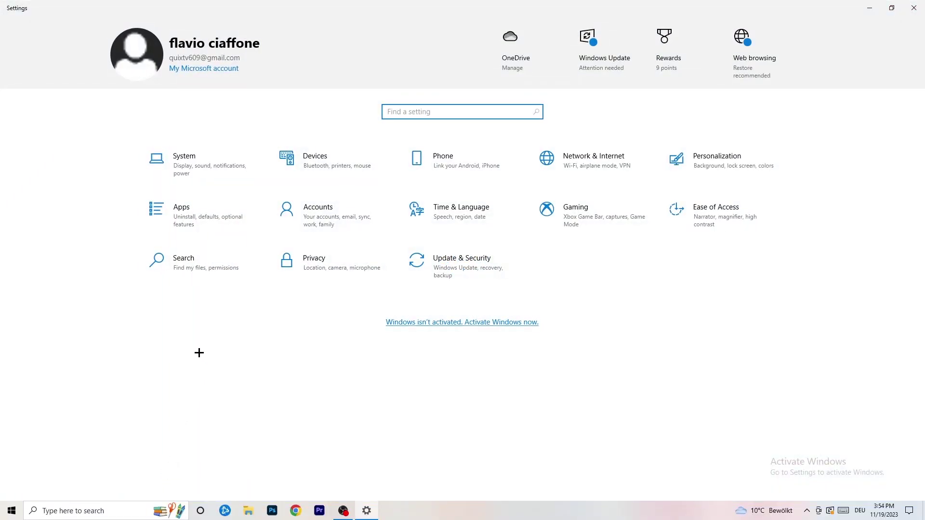
left_click(576, 212)
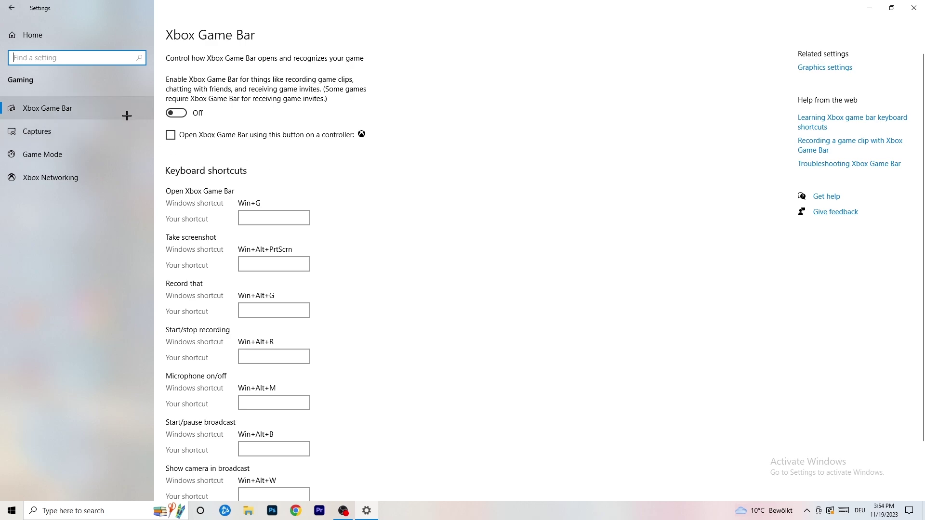
left_click(79, 127)
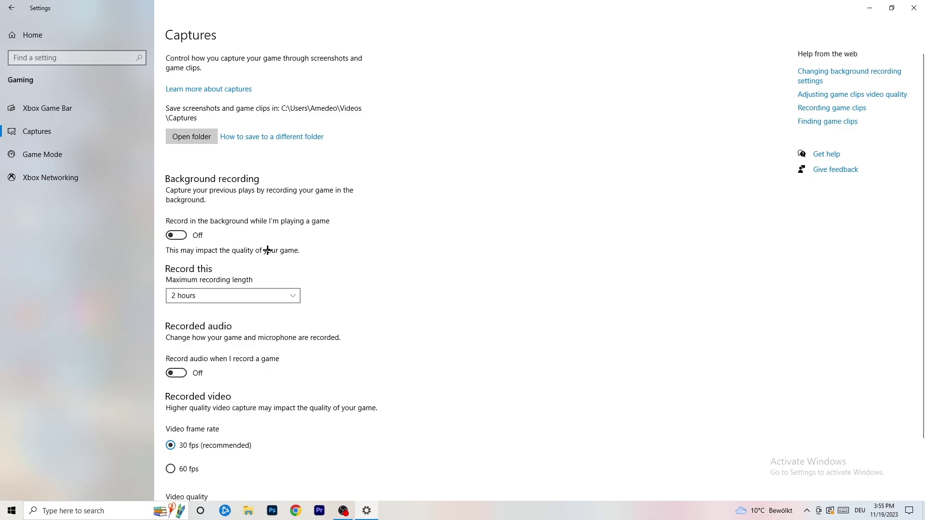
scroll(268, 250, "down", 3)
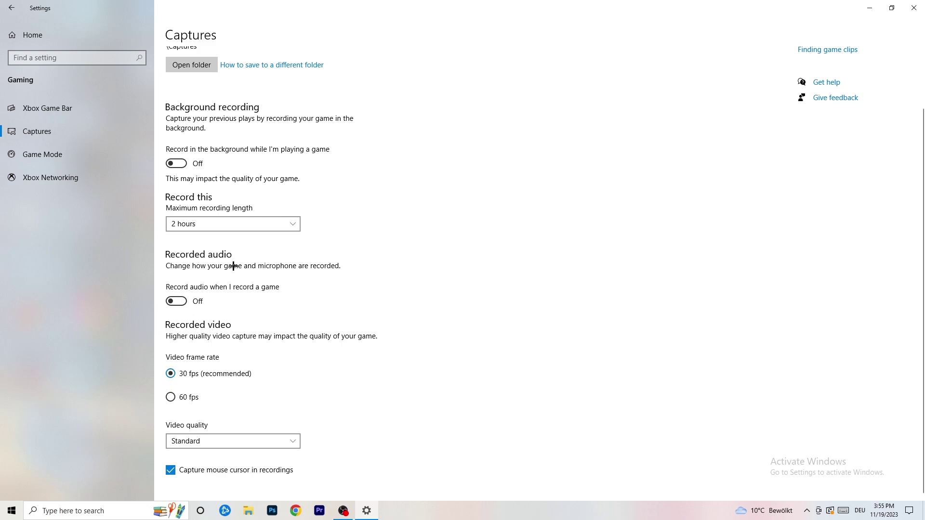
left_click(21, 153)
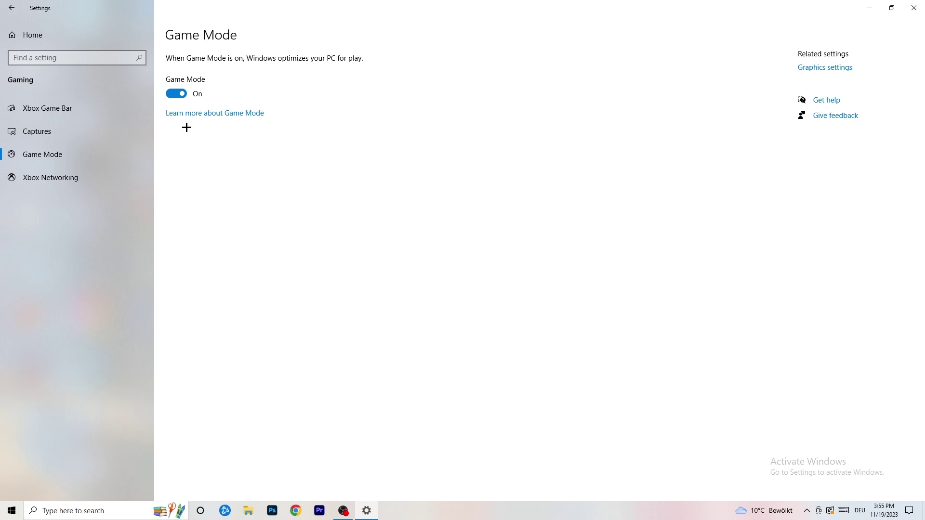
Return to the Settings home page and open the Windows Update page
left_click(12, 8)
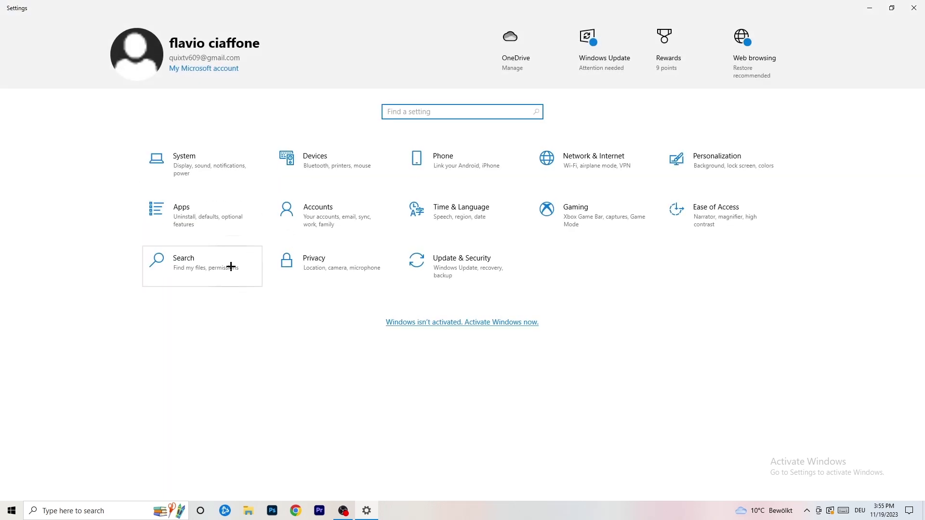
left_click(488, 265)
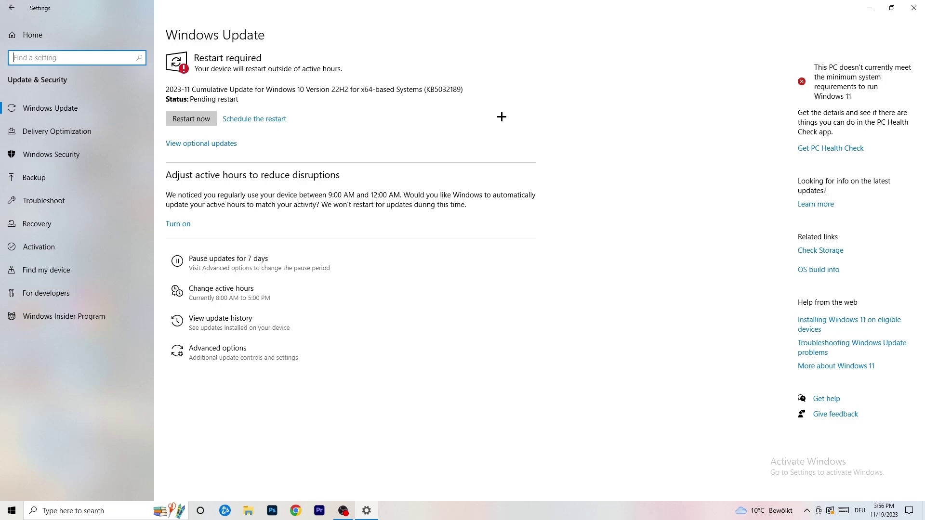
left_click_drag(672, 4, 115, 357)
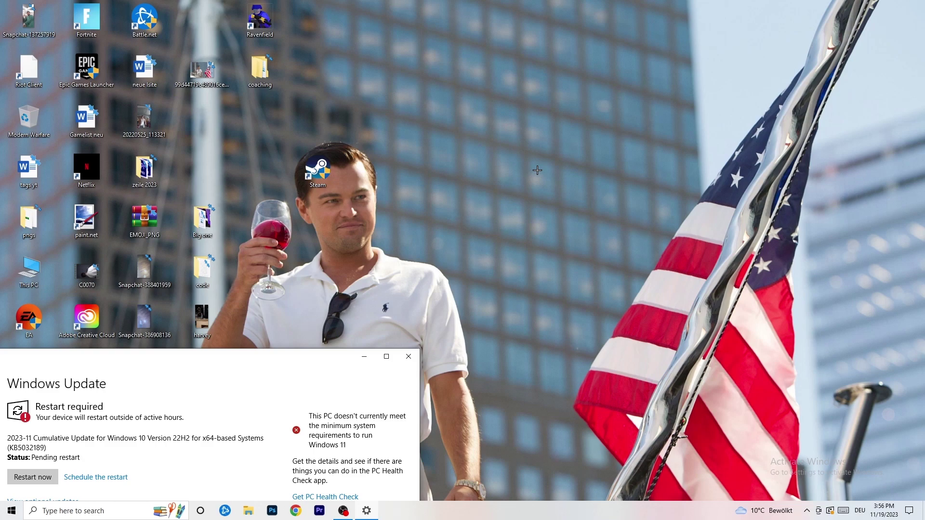
left_click(387, 356)
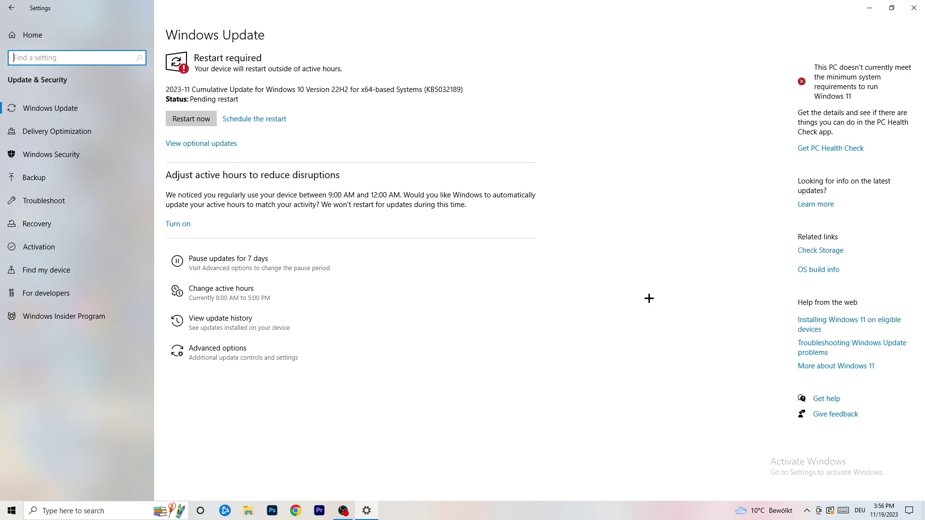
Return to the Settings home page and open the System display settings
left_click(11, 8)
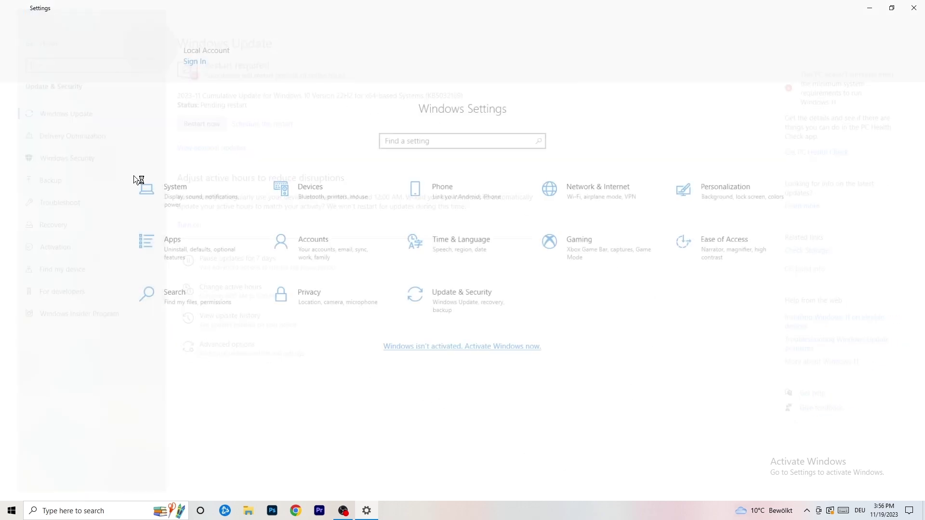
left_click(201, 175)
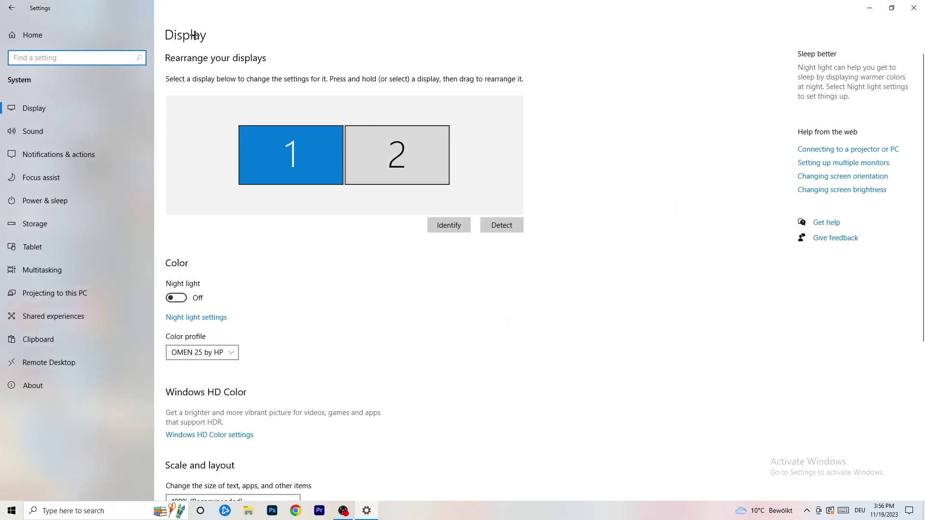
left_click(243, 127)
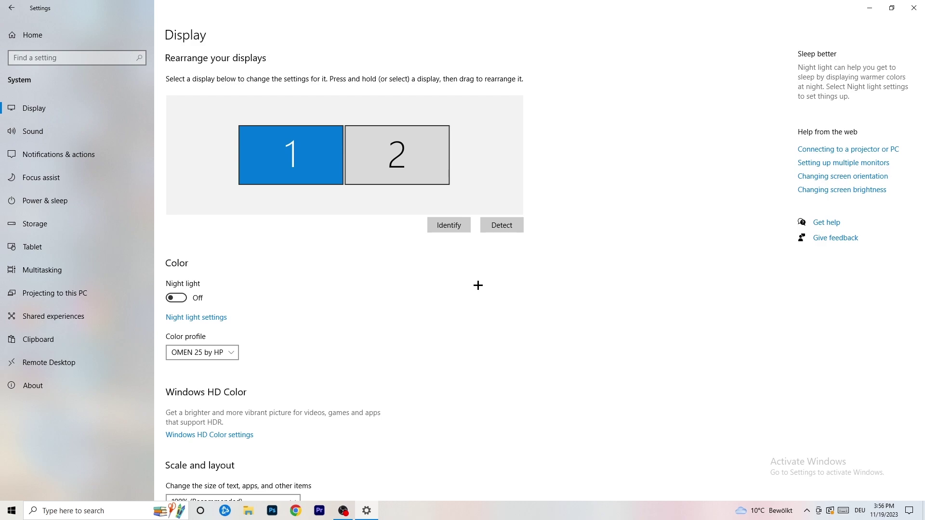
View the scaling choices for text and apps and the display resolution choices, leaving both selections as they are
scroll(359, 241, "down", 5)
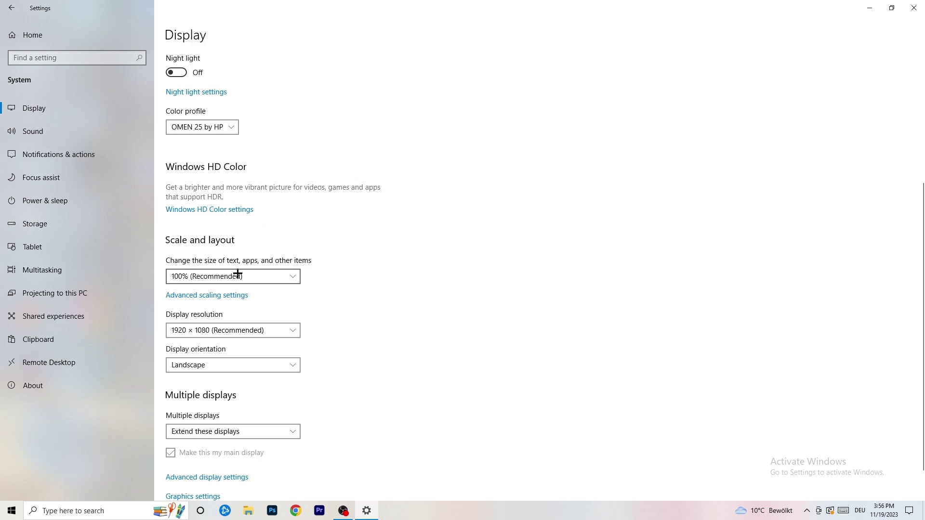
left_click(292, 277)
left_click(448, 238)
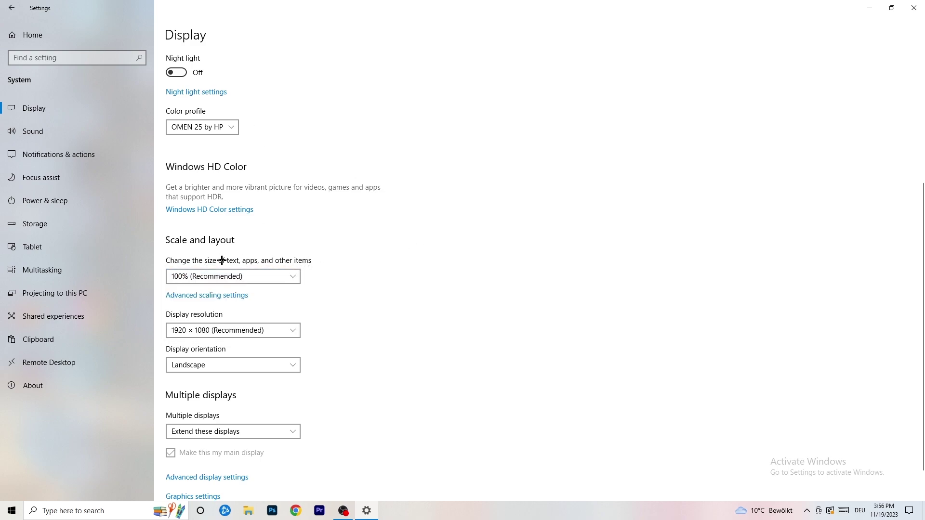
scroll(221, 261, "down", 1)
left_click(258, 291)
left_click(458, 262)
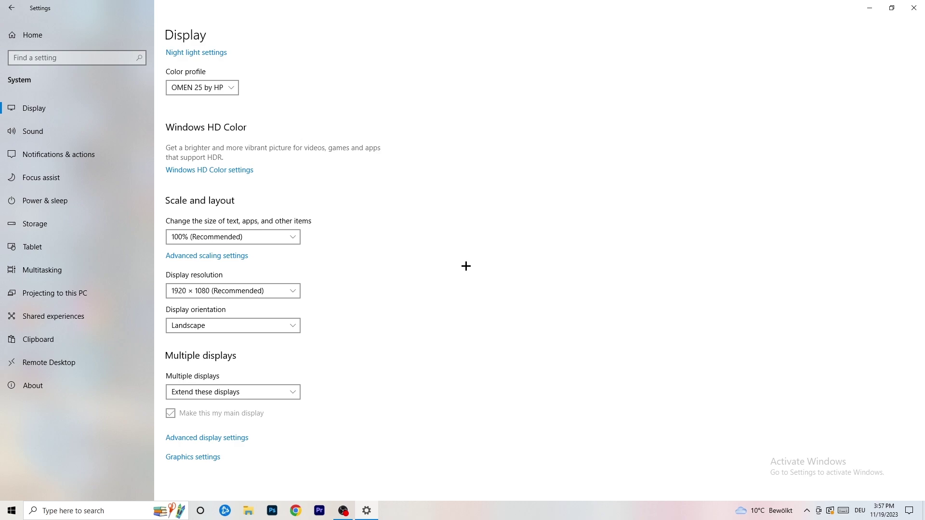
Open the additional power settings from the Power & sleep page, review the preferred and additional power plans, and close Power Options
left_click(62, 201)
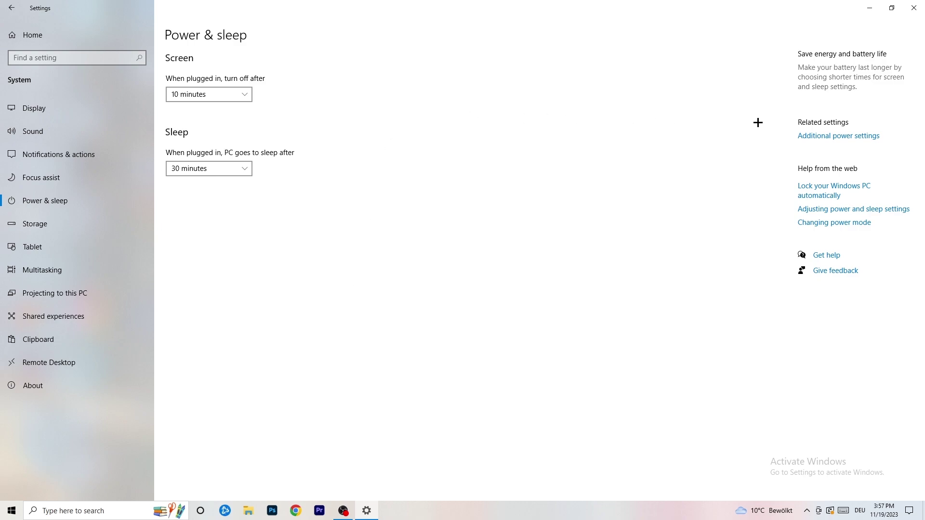
left_click(829, 138)
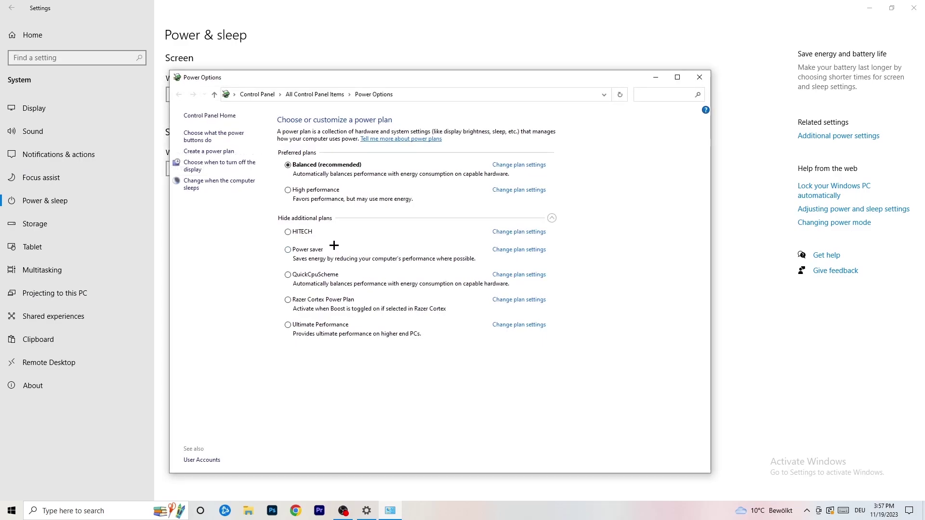
left_click(553, 218)
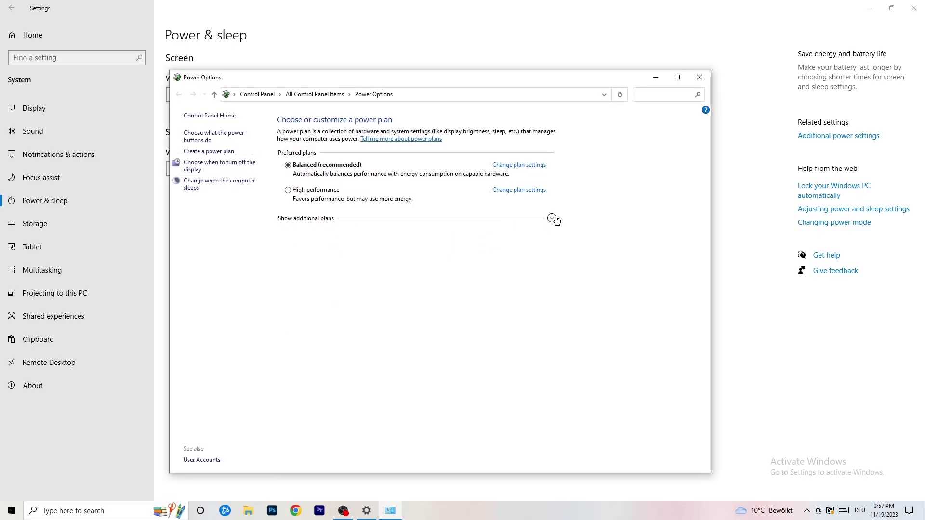
left_click(552, 218)
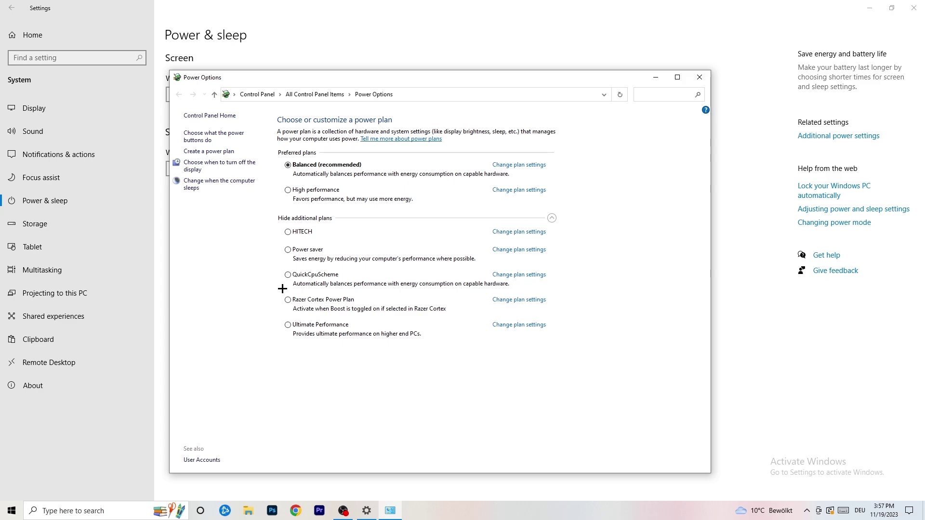
left_click(699, 77)
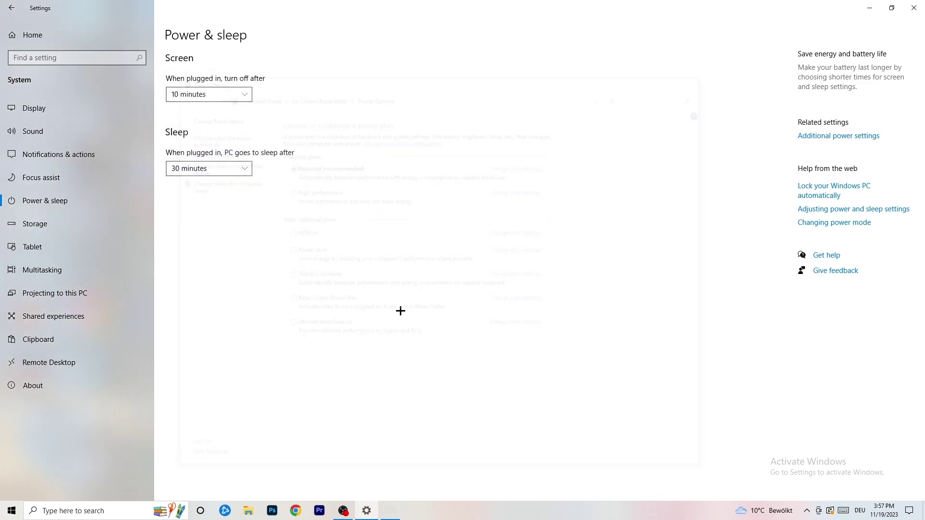
Open the Storage Sense configuration from the Storage page, review its schedule and temporary file options, and close Settings
left_click(57, 224)
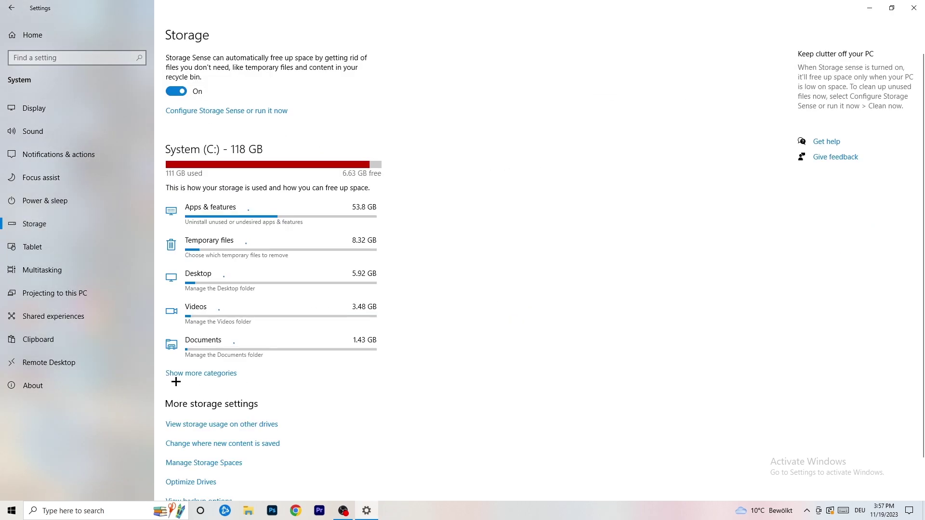
left_click(207, 112)
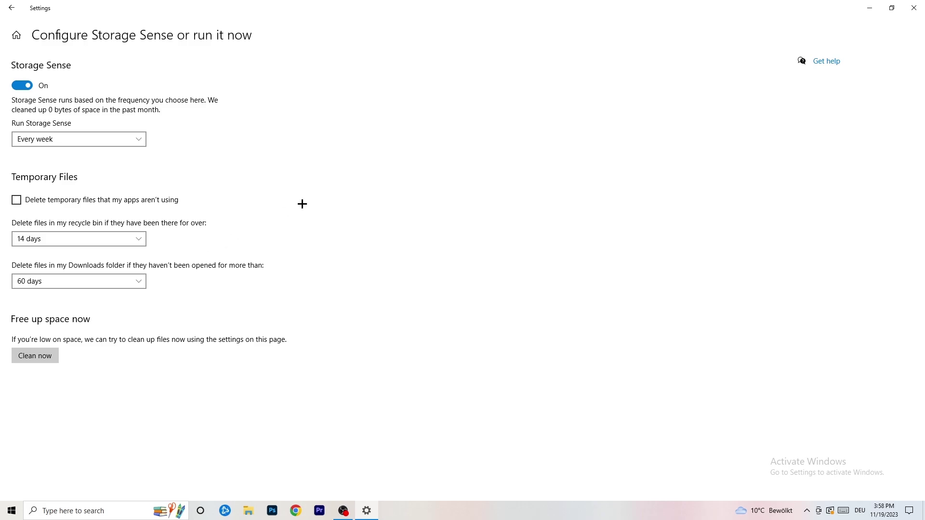
left_click(913, 3)
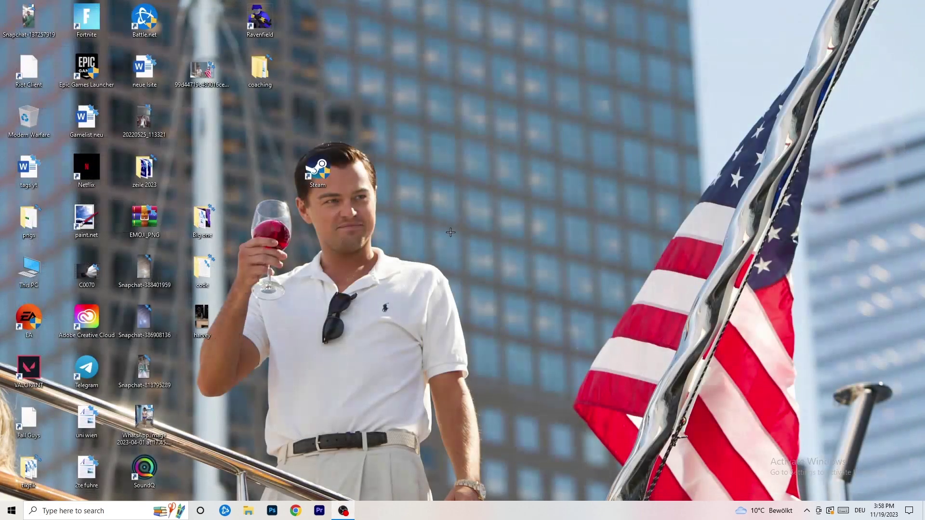